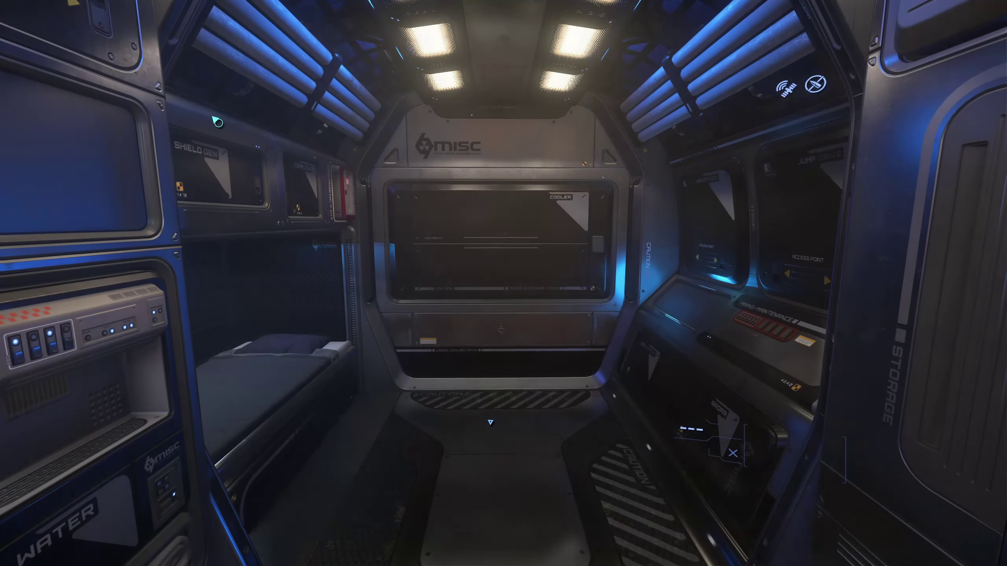
# - Check the Field Of View setting in the graphics options, and return to the game
pyautogui.press('Escape')
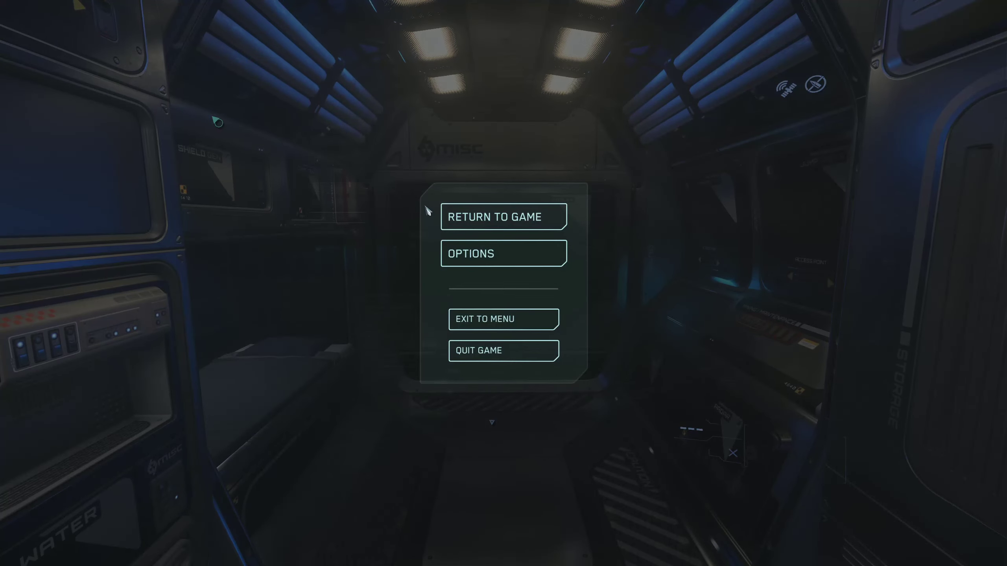
pyautogui.click(456, 264)
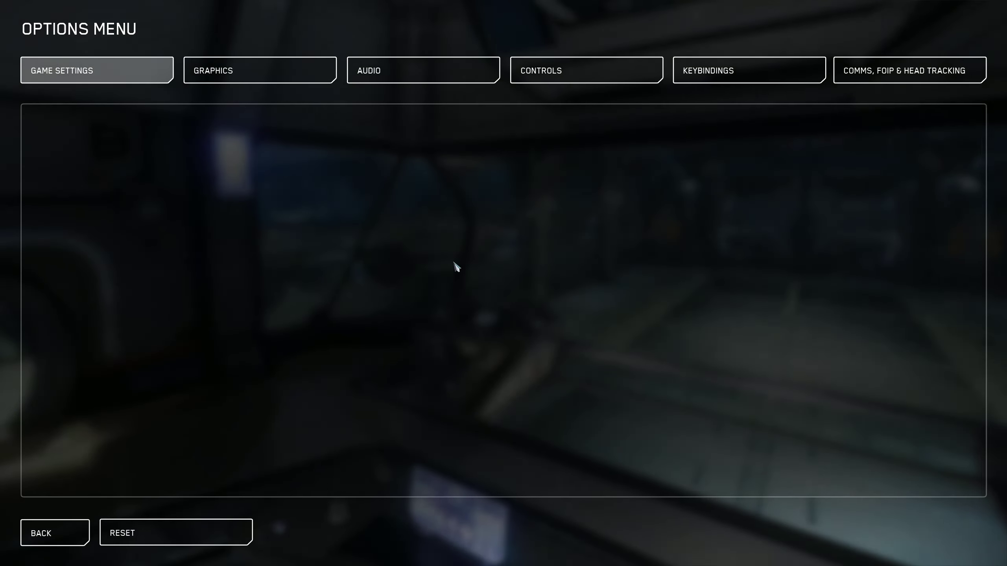
pyautogui.click(217, 70)
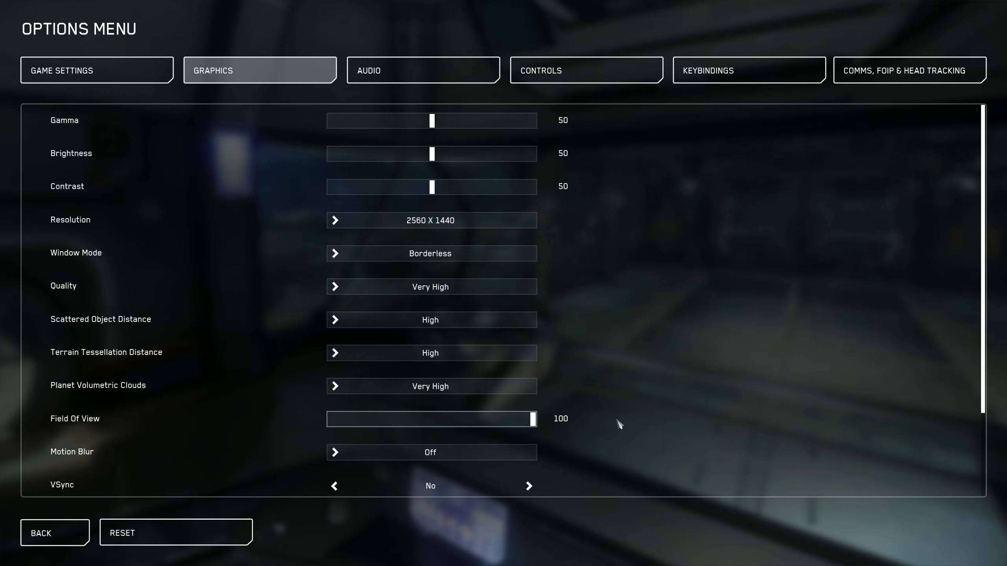
pyautogui.click(60, 535)
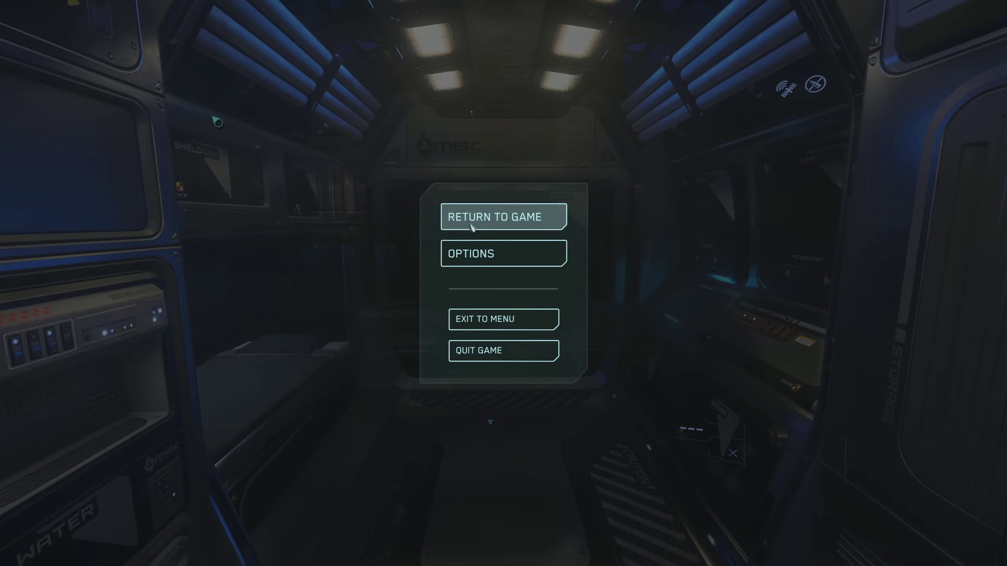
pyautogui.click(471, 225)
# - Take the pilot seat in the ship's cockpit and power up the ship's systems
pyautogui.press('w')
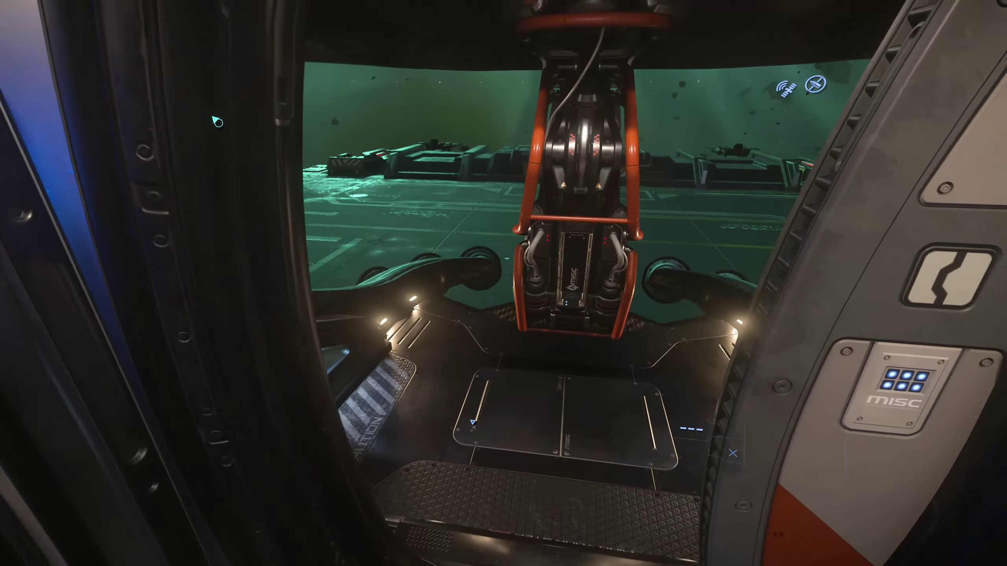
pyautogui.press('w')
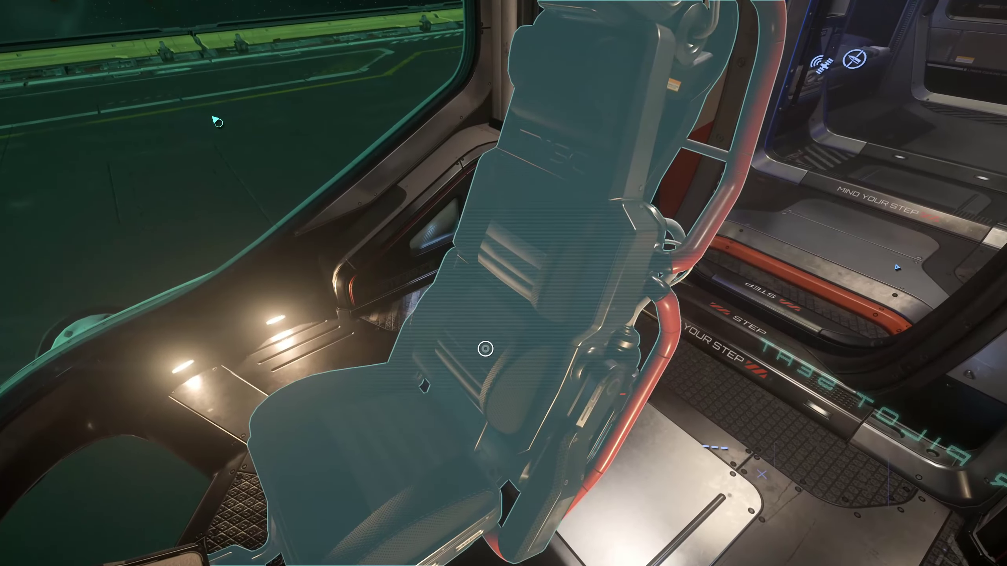
pyautogui.press('f')
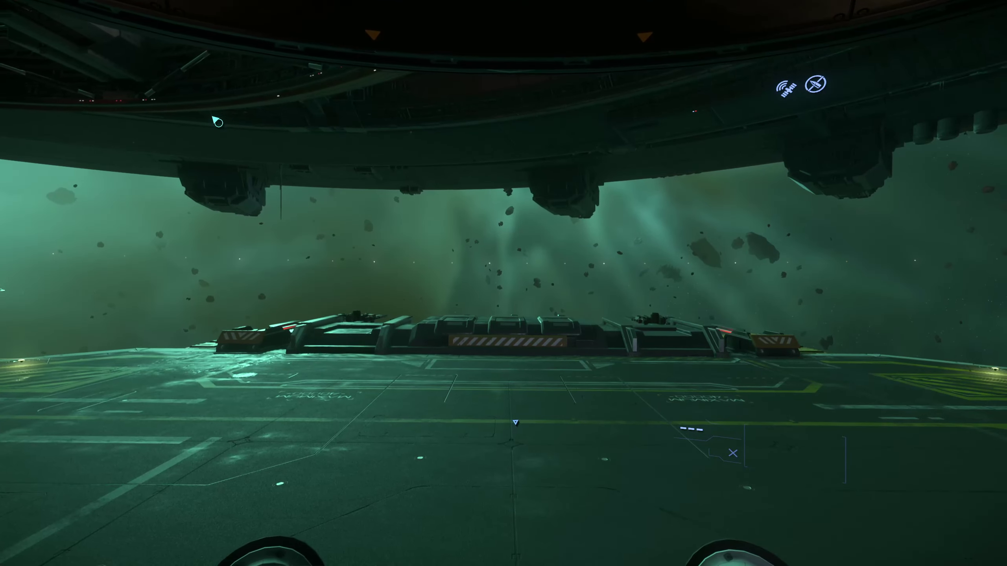
pyautogui.press('r')
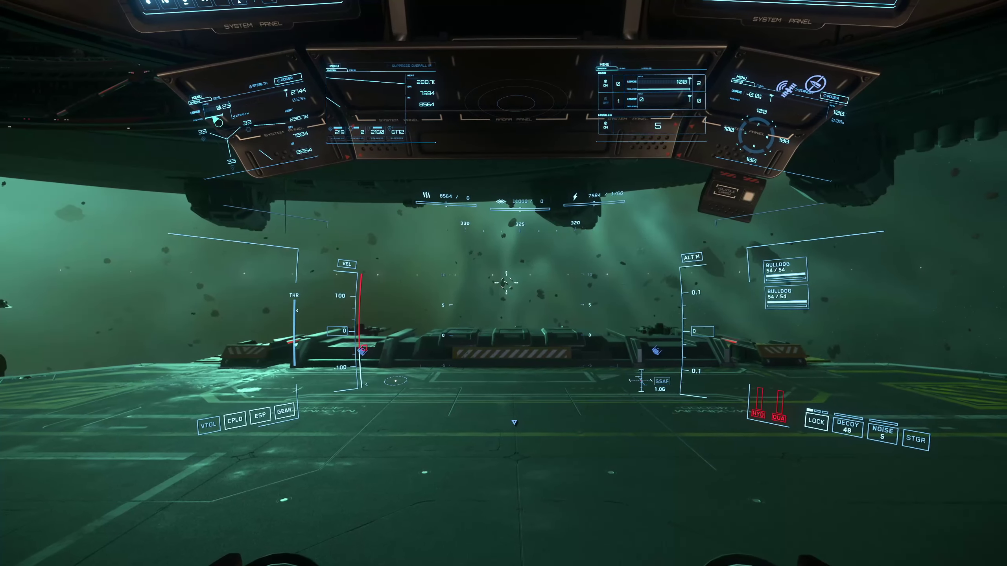
pyautogui.press('f')
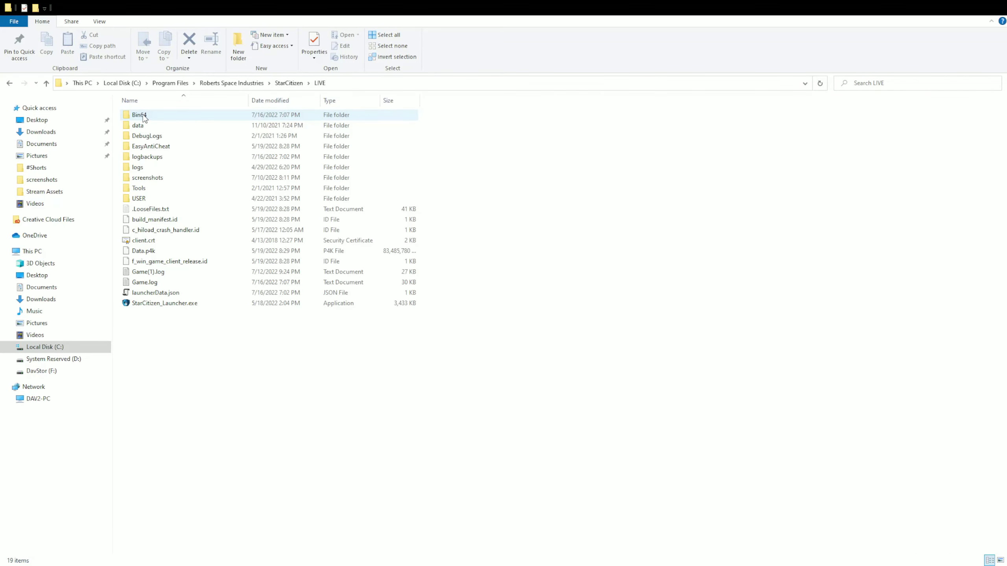
# - Switch to File Explorer and open attributes.xml from LIVE/USER/Client/0/Profiles/default in the text editor
pyautogui.doubleClick(161, 199)
pyautogui.doubleClick(146, 112)
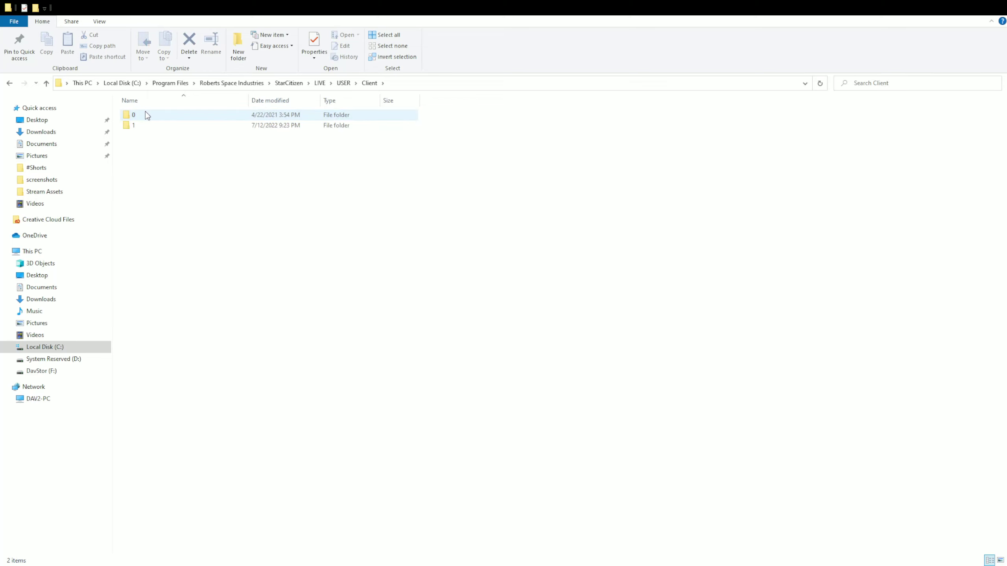
pyautogui.doubleClick(146, 115)
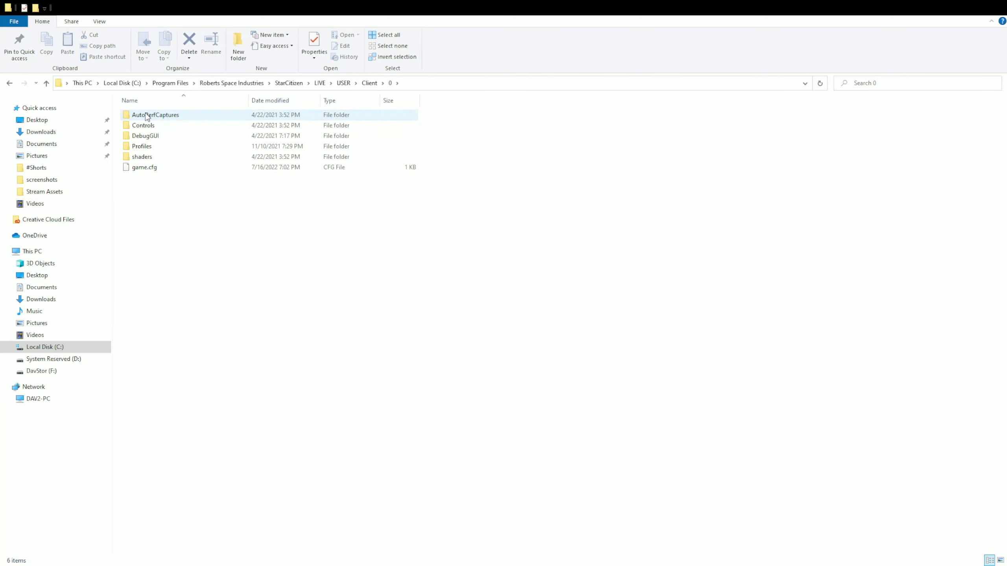
pyautogui.doubleClick(151, 146)
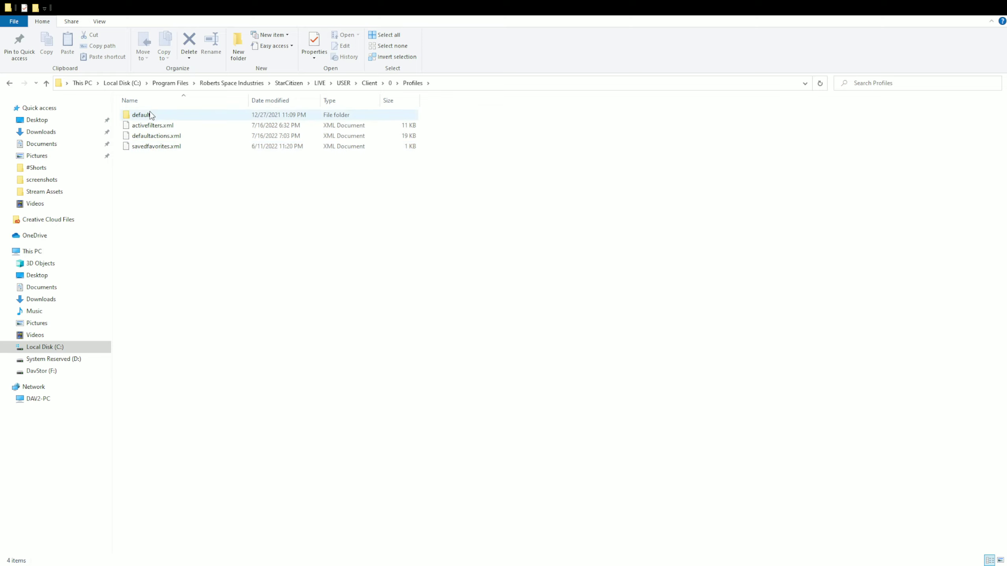
pyautogui.doubleClick(150, 114)
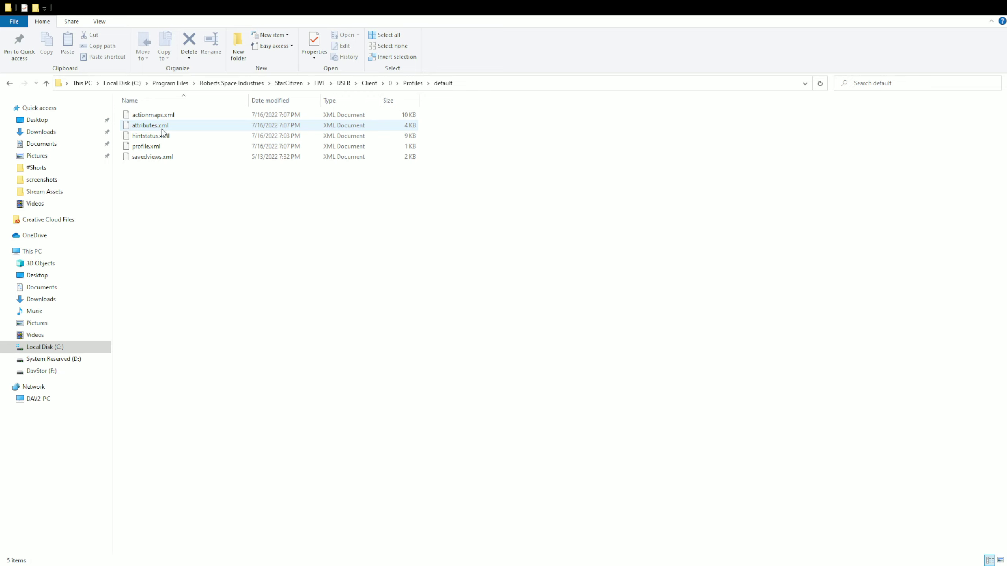
pyautogui.click(162, 127)
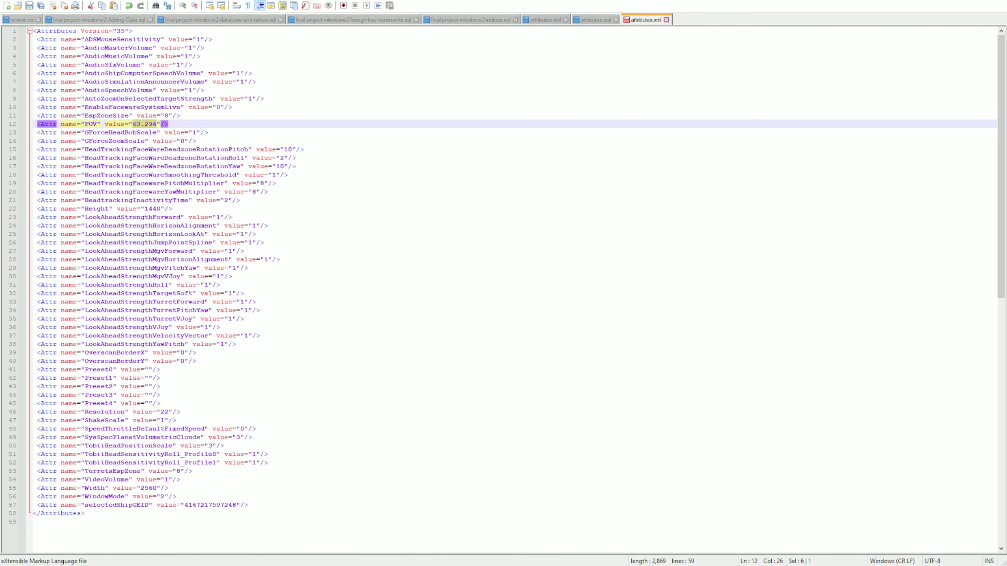
# - Set the FOV attribute's value to 82 in attributes.xml
pyautogui.press('Right')
pyautogui.press('BackSpace')
pyautogui.press('BackSpace')
pyautogui.press('BackSpace')
pyautogui.press('BackSpace')
pyautogui.press('BackSpace')
pyautogui.press('BackSpace')
pyautogui.write('82')
pyautogui.click(162, 122)
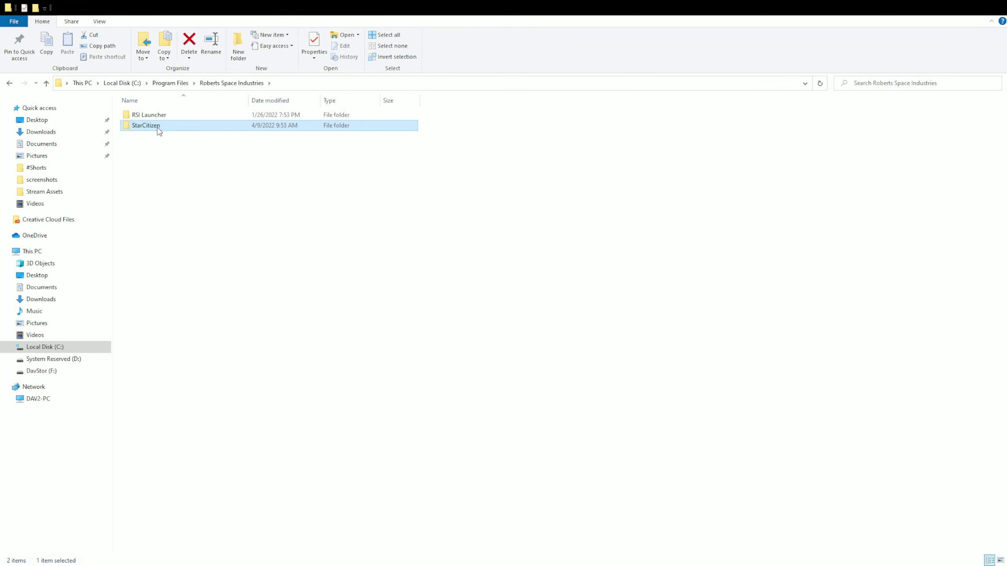
# - In File Explorer, go from the StarCitizen folder to LIVE/USER/Client/0/Profiles/default
pyautogui.doubleClick(151, 126)
pyautogui.doubleClick(147, 115)
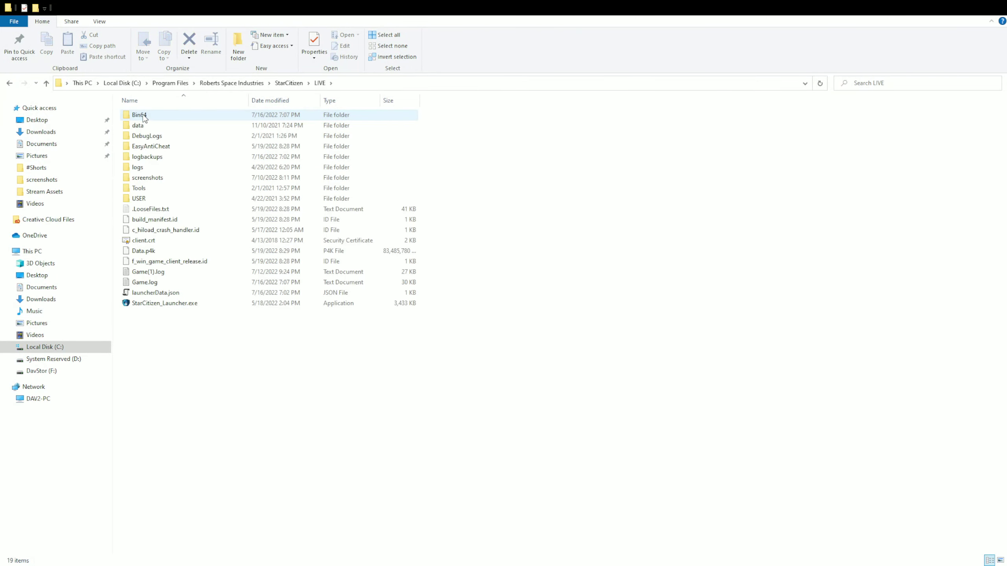
pyautogui.doubleClick(160, 198)
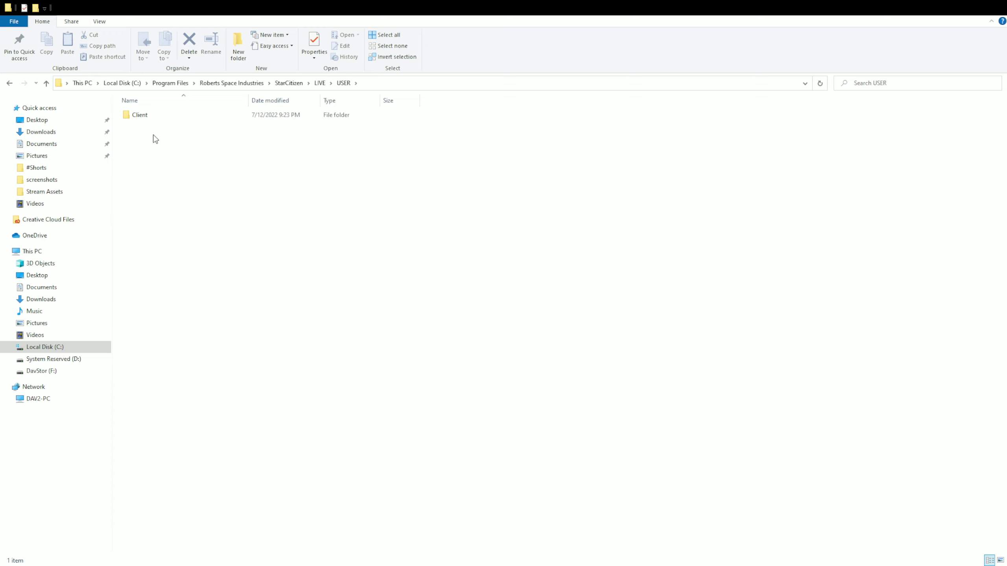
pyautogui.doubleClick(146, 114)
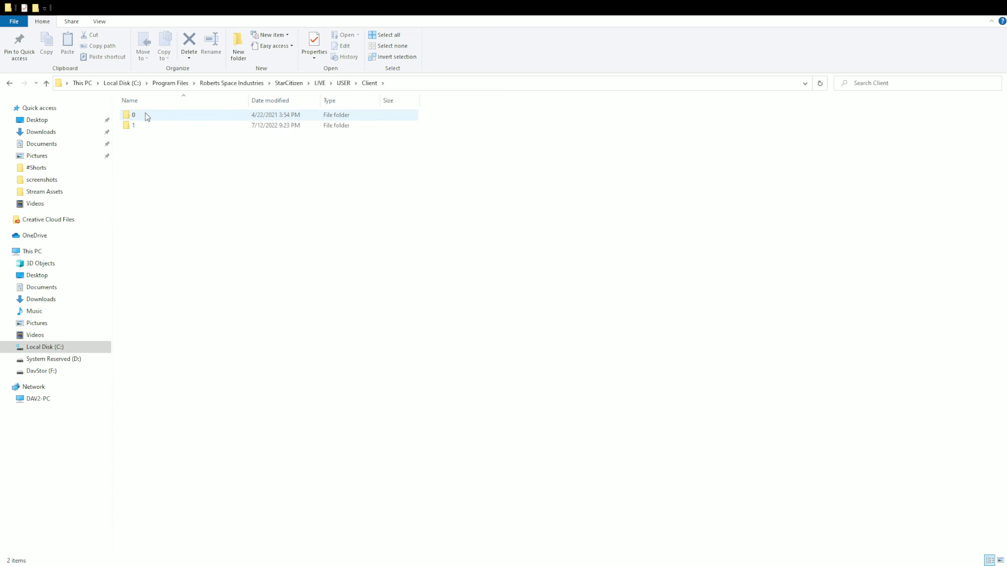
pyautogui.doubleClick(146, 114)
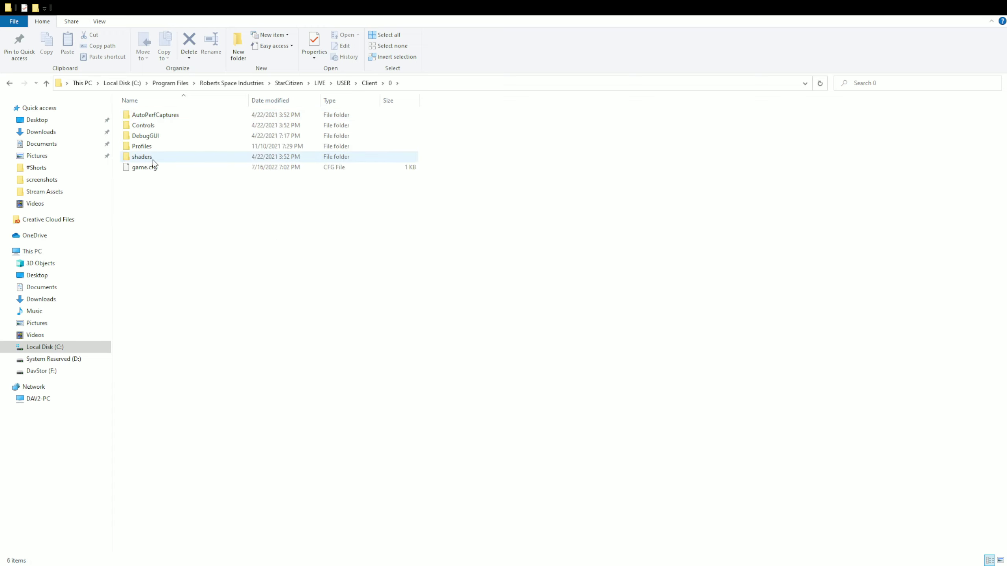
pyautogui.doubleClick(150, 146)
pyautogui.doubleClick(151, 116)
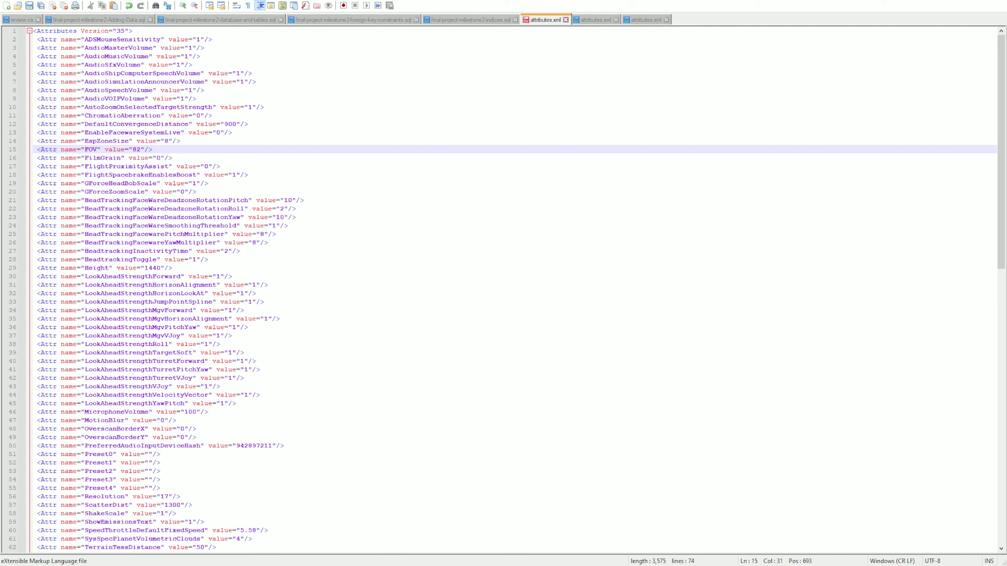
# - Set the FOV attribute's value on line 15 of the open attributes.xml to 84
pyautogui.click(141, 149)
pyautogui.press('BackSpace')
pyautogui.click(169, 148)
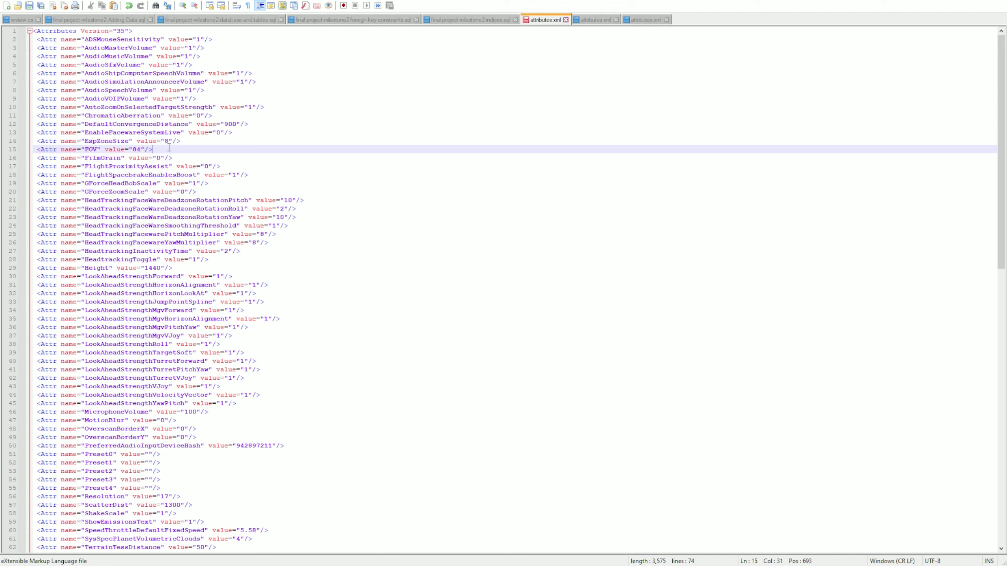